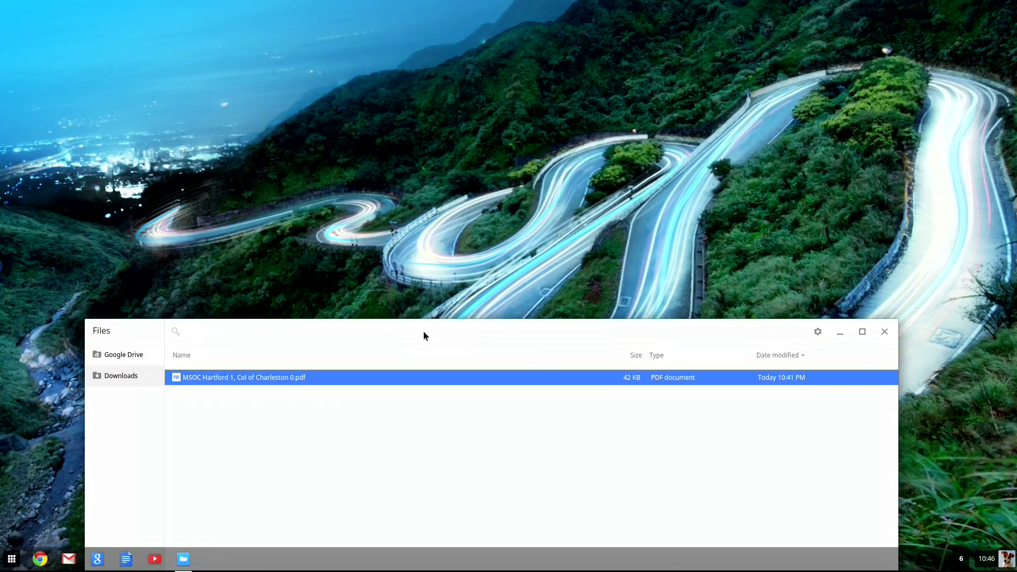
- Open the Chrome OS app launcher from the Files window to find Evernote
key(super)
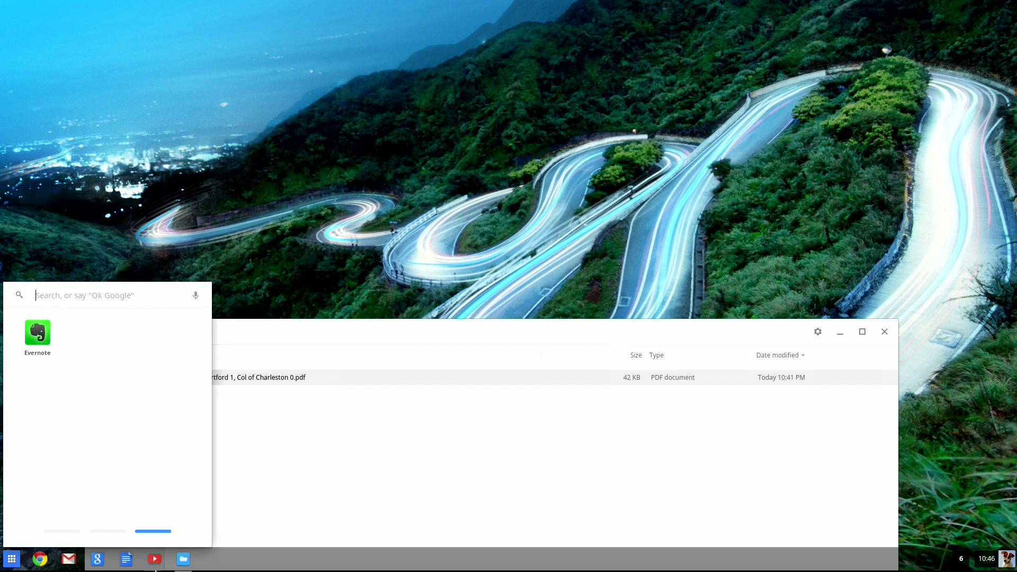
- Launch Evernote and drag its window left so the Files window shows beside it
click(38, 333)
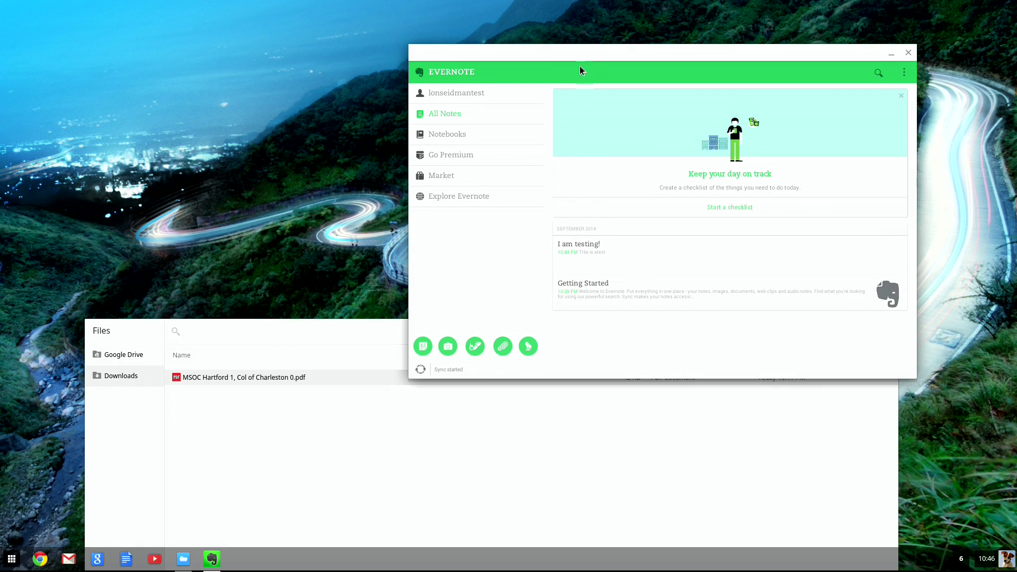
drag(576, 59, 561, 60)
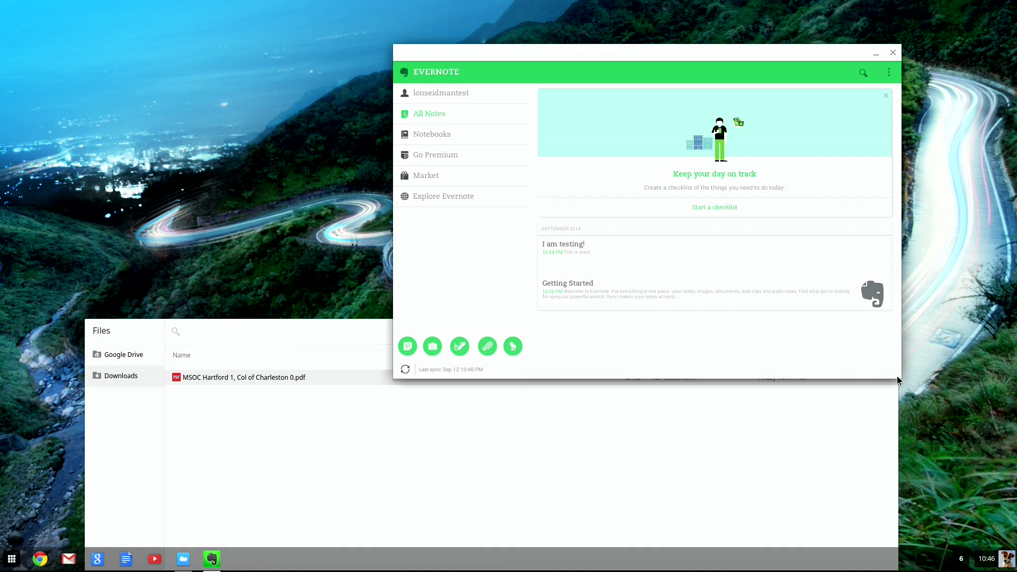
drag(596, 45, 417, 75)
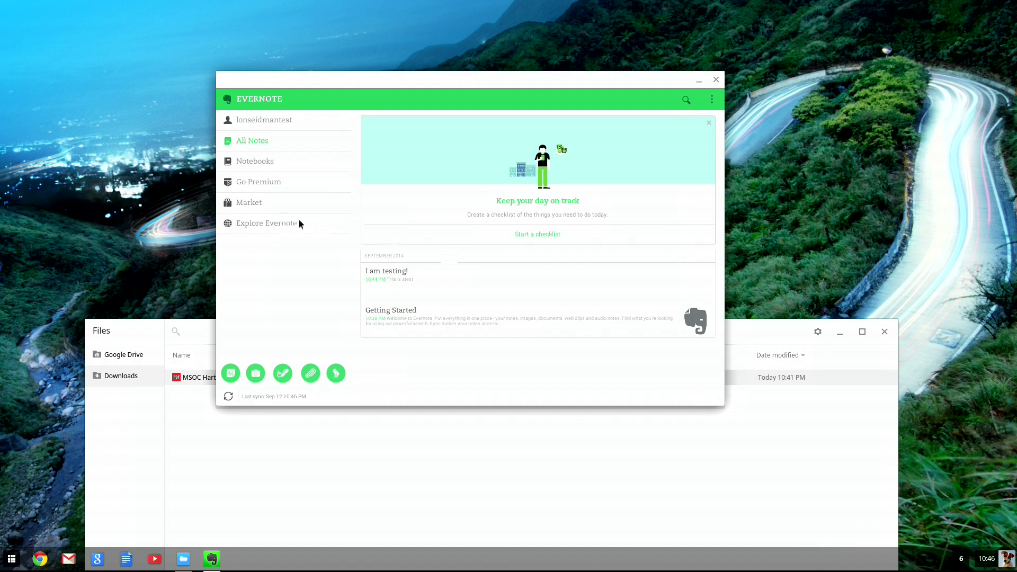
- Open the 'I am testing!' note in edit mode and shift its window up and right
click(388, 271)
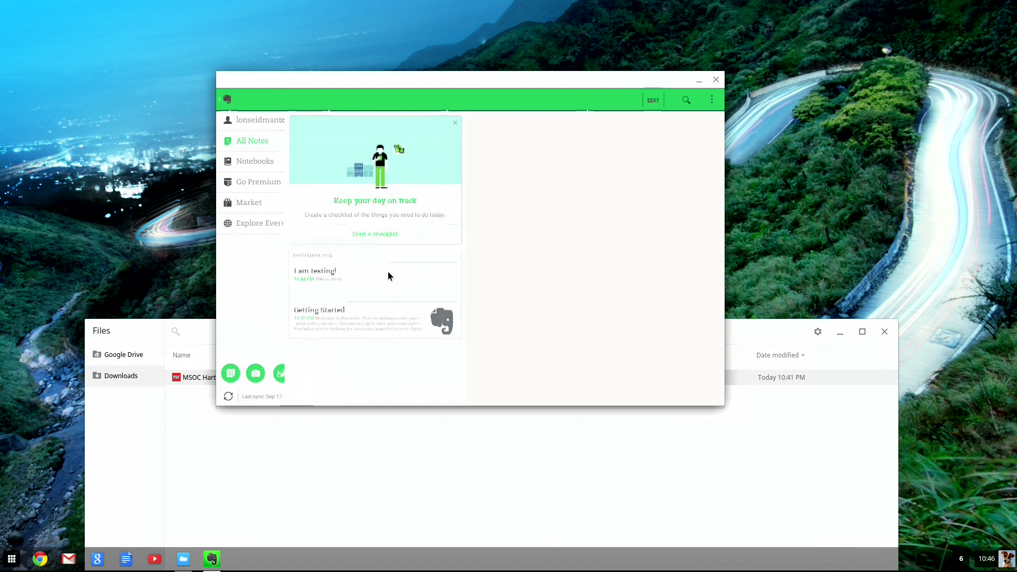
click(653, 100)
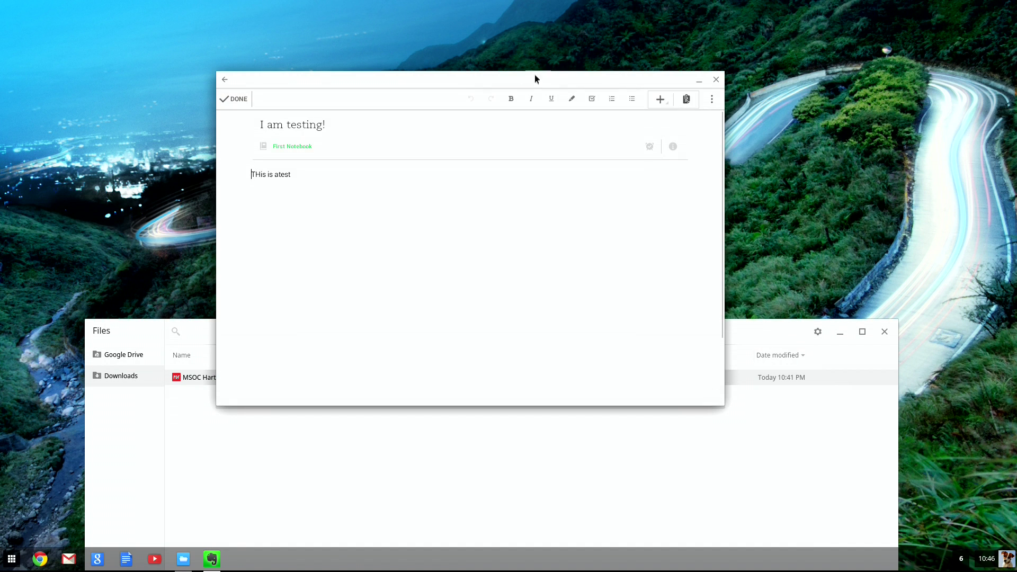
drag(525, 83, 572, 63)
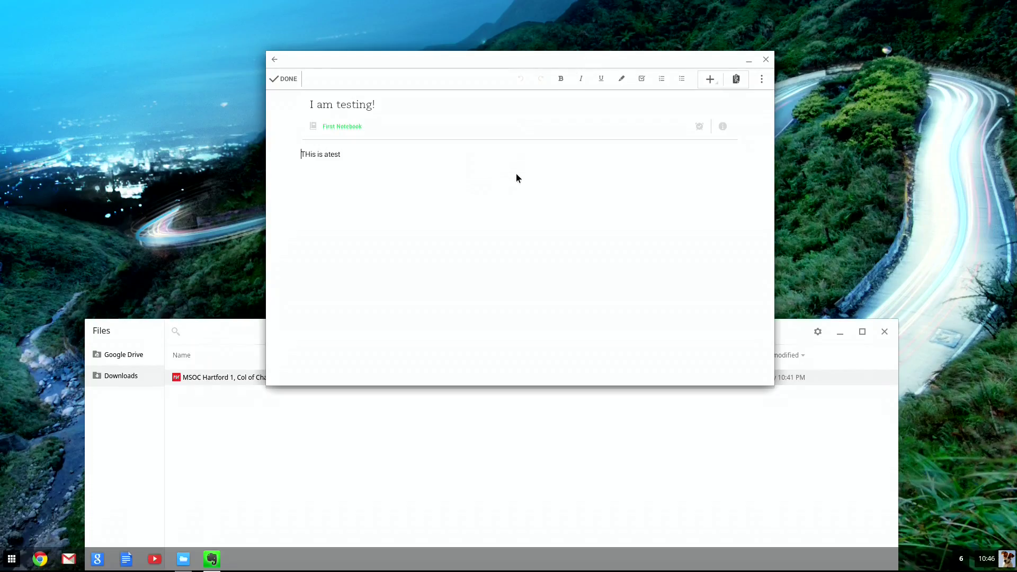
- Start a new line after 'THis is atest' and try dragging the PDF from Files into the note
click(340, 154)
key(Return)
click(218, 381)
drag(221, 379, 431, 198)
- Attach MSOC Hartford 1, Col of Charleston 0.pdf from Downloads to the note
click(711, 84)
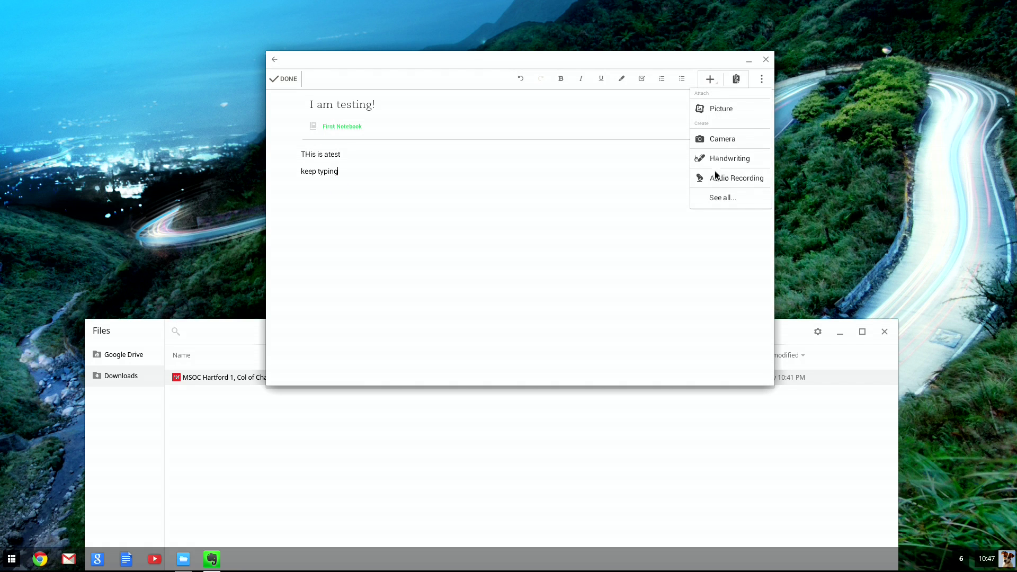
click(734, 82)
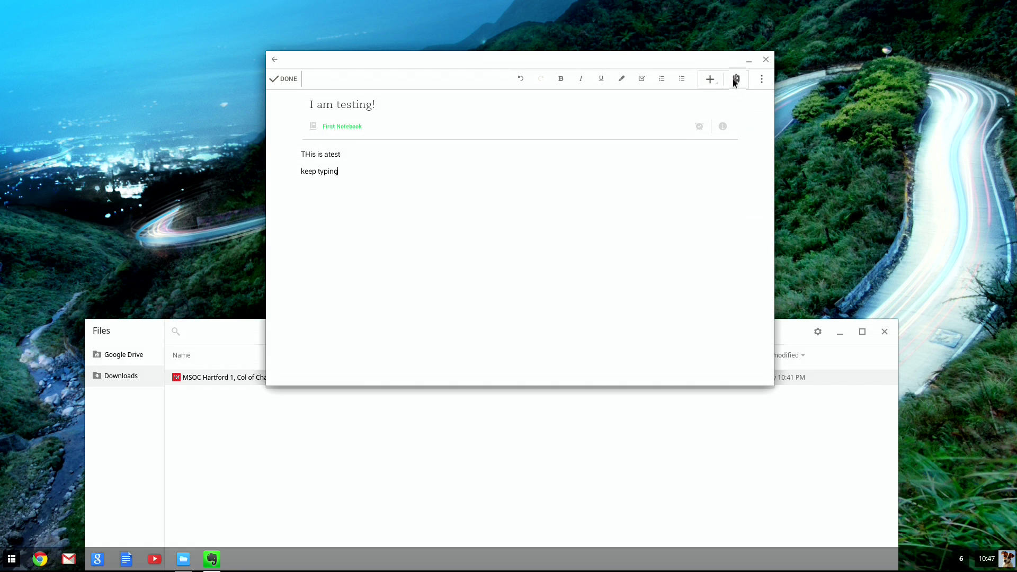
click(736, 80)
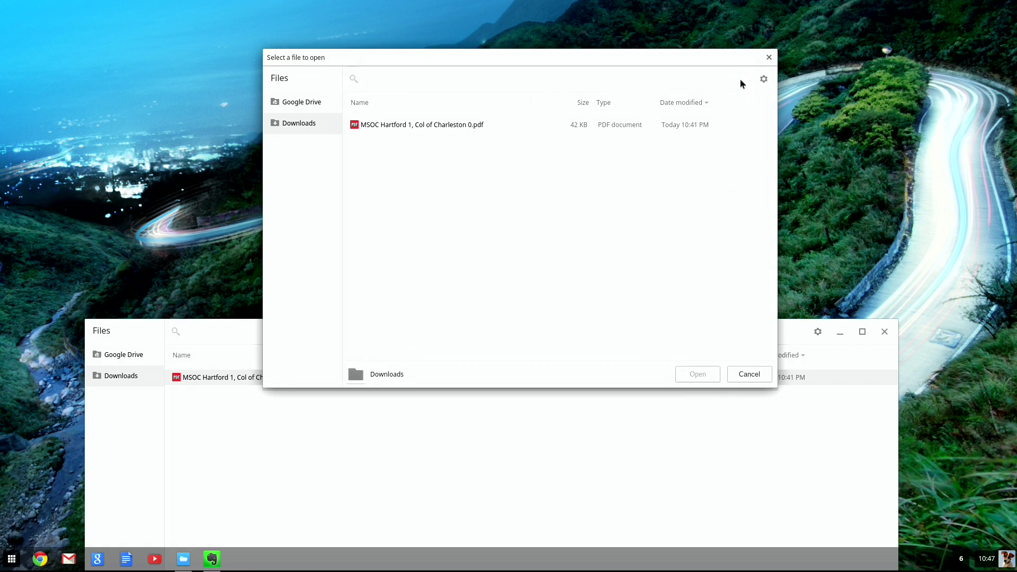
double_click(416, 127)
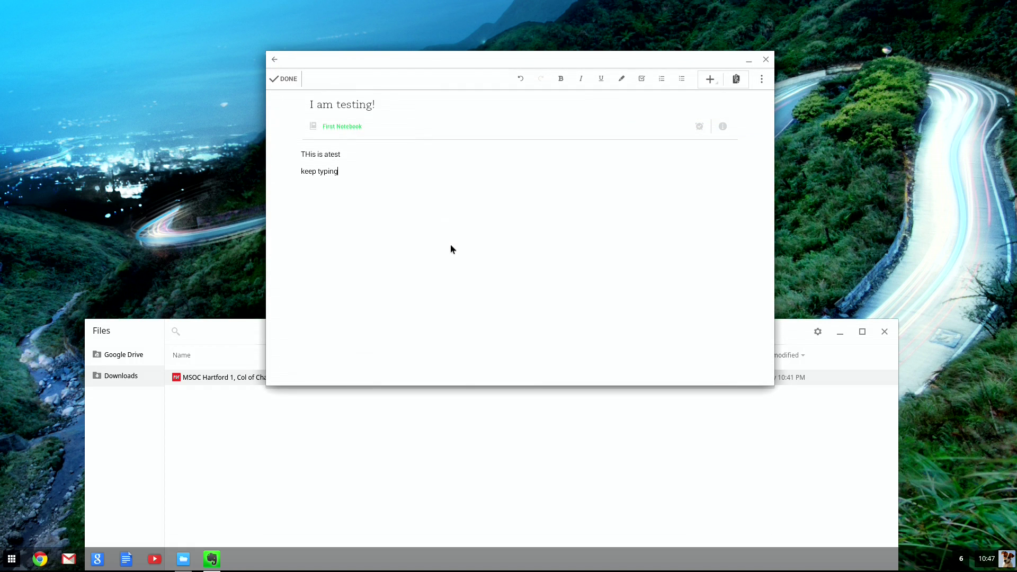
- Open the attached PDF, scroll through the Soccer Box Score, and move the view right
scroll(434, 228, up, 2)
click(310, 189)
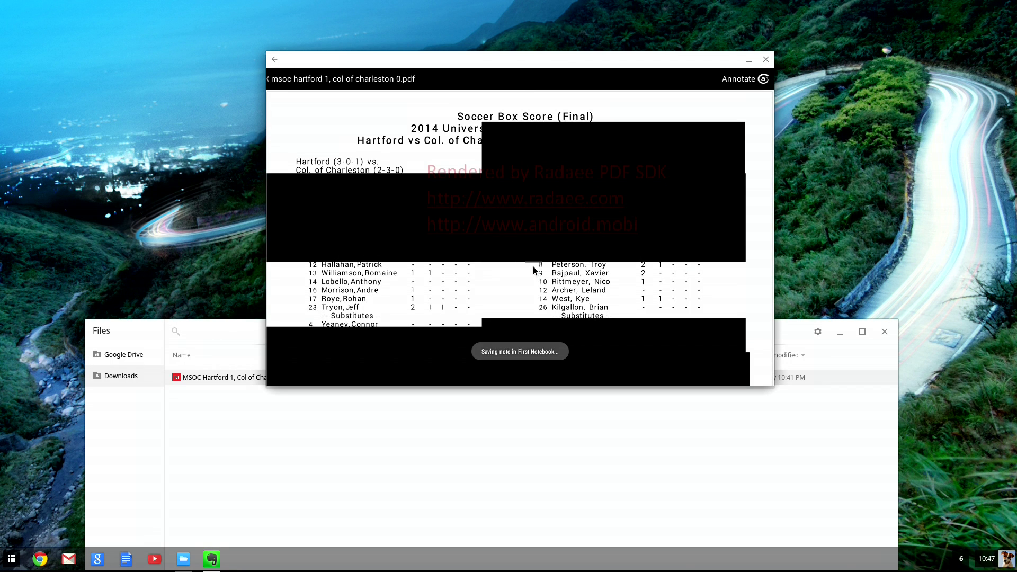
scroll(533, 269, down, 3)
scroll(534, 269, down, 2)
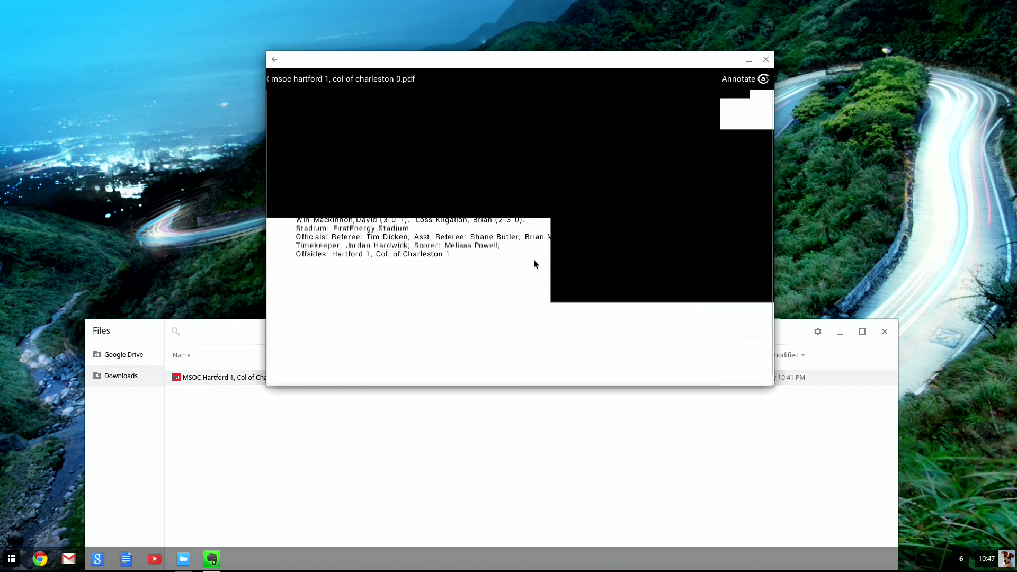
scroll(535, 263, up, 5)
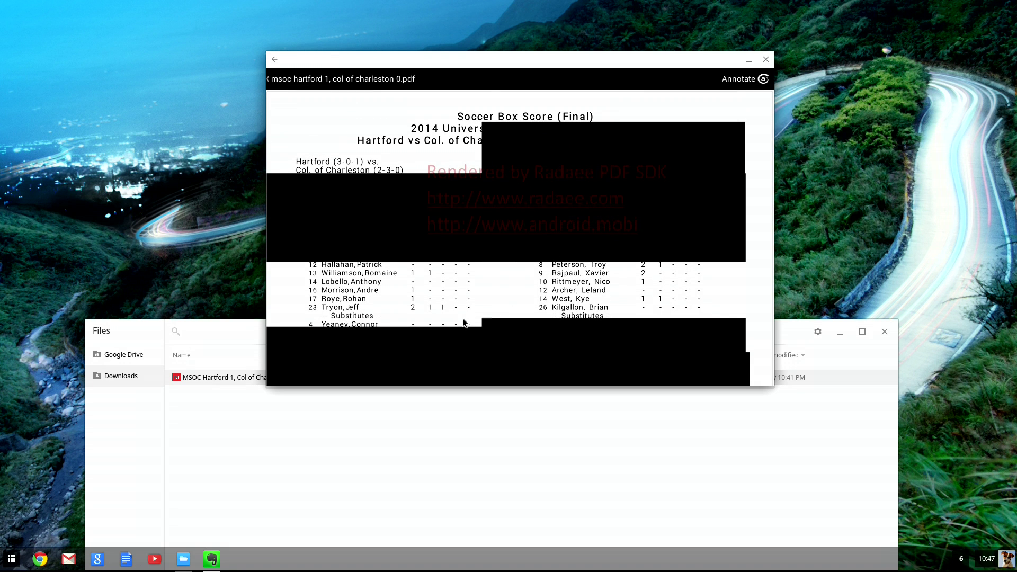
drag(479, 69, 569, 68)
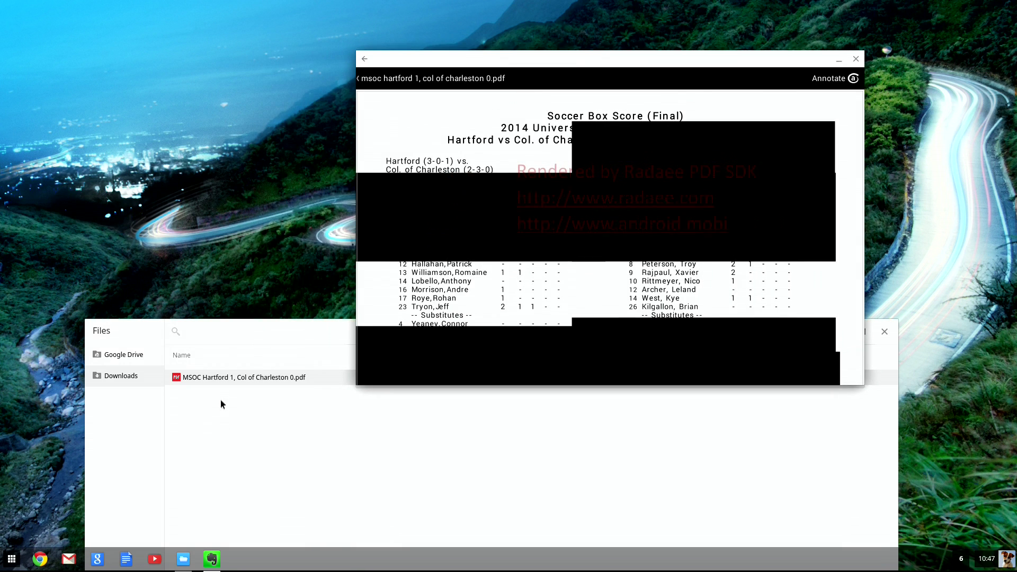
double_click(231, 379)
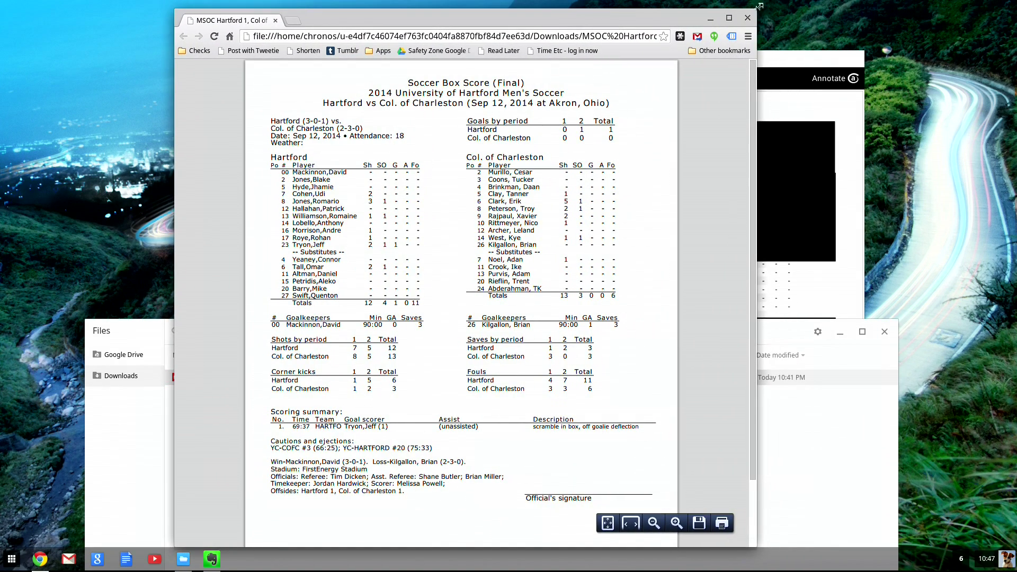
click(747, 18)
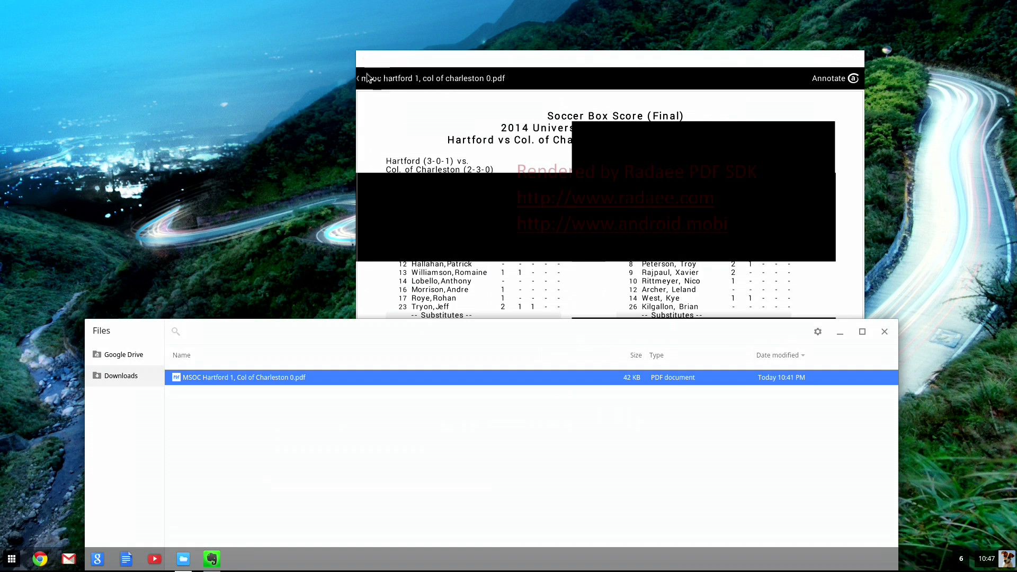
drag(382, 66, 315, 62)
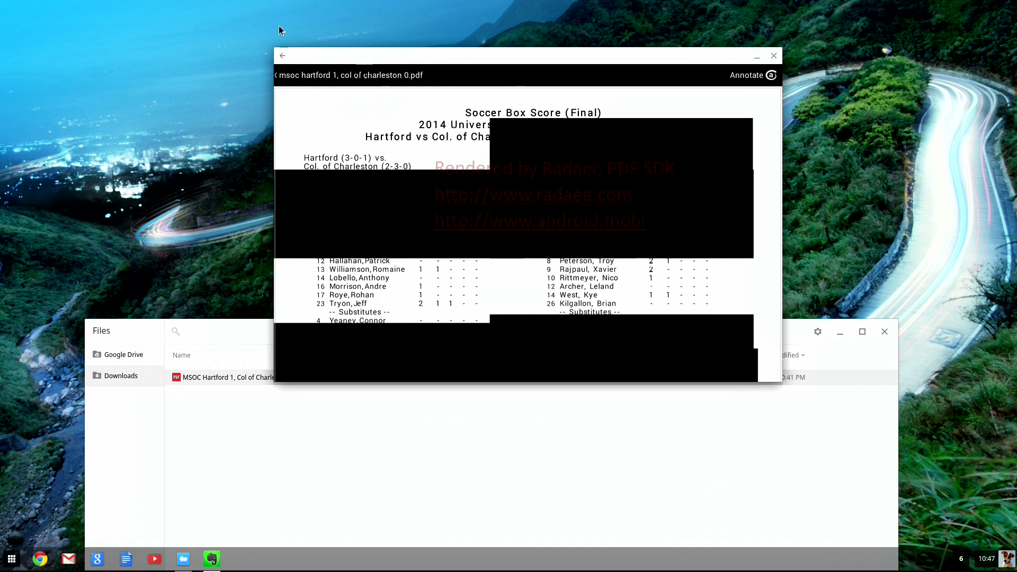
- Go back from the PDF to the 'I am testing!' note, then bring up the app launcher
click(282, 55)
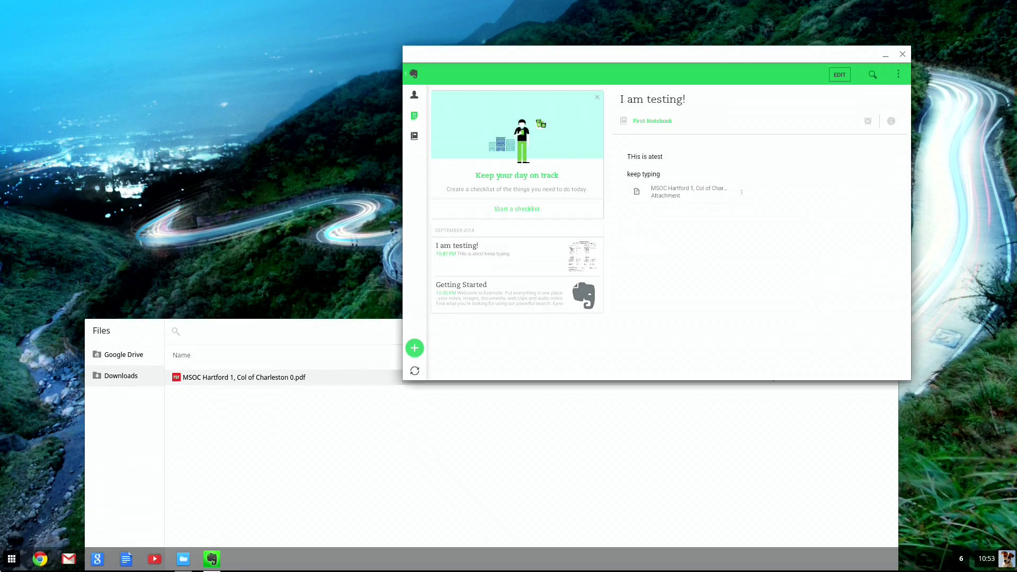
click(12, 559)
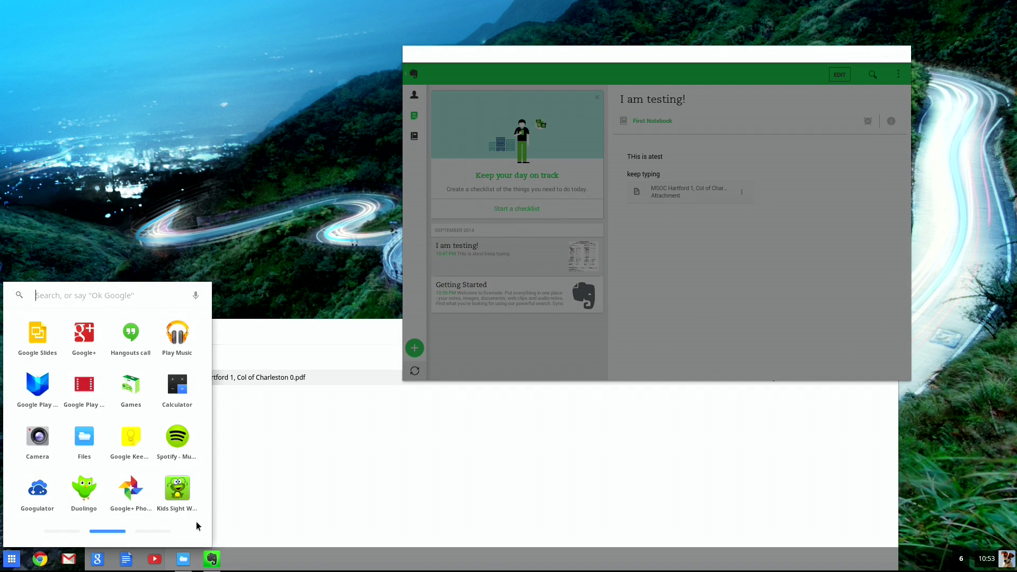
- Launch Kids Sight Words, start the second scene, and feed the frog the 'funny' sign
click(179, 490)
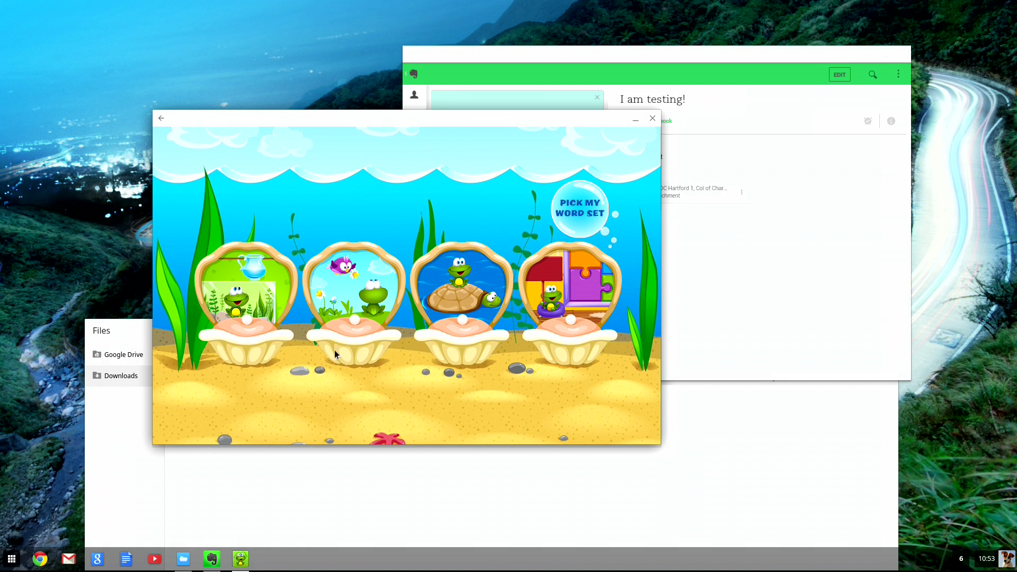
click(457, 358)
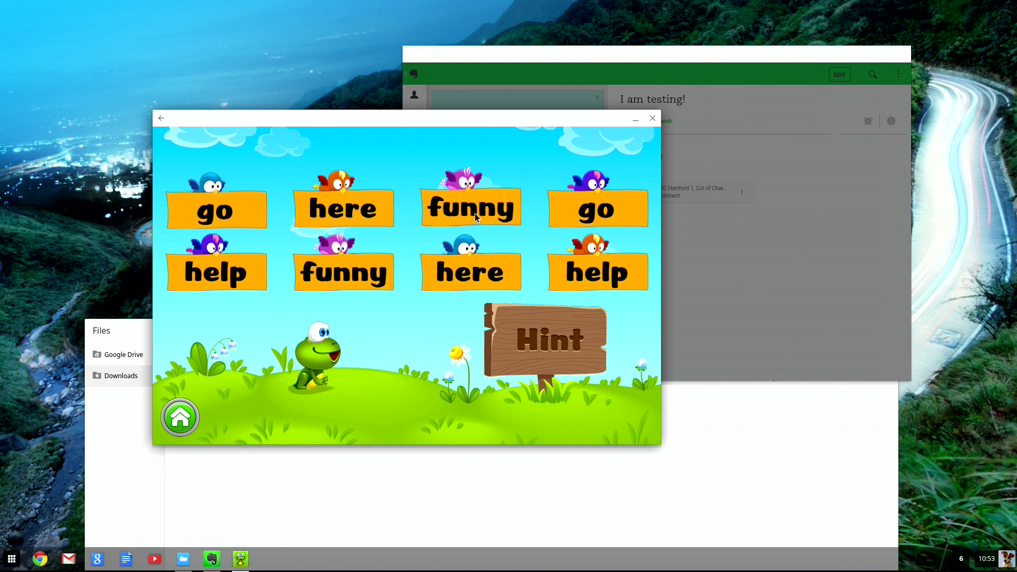
click(341, 273)
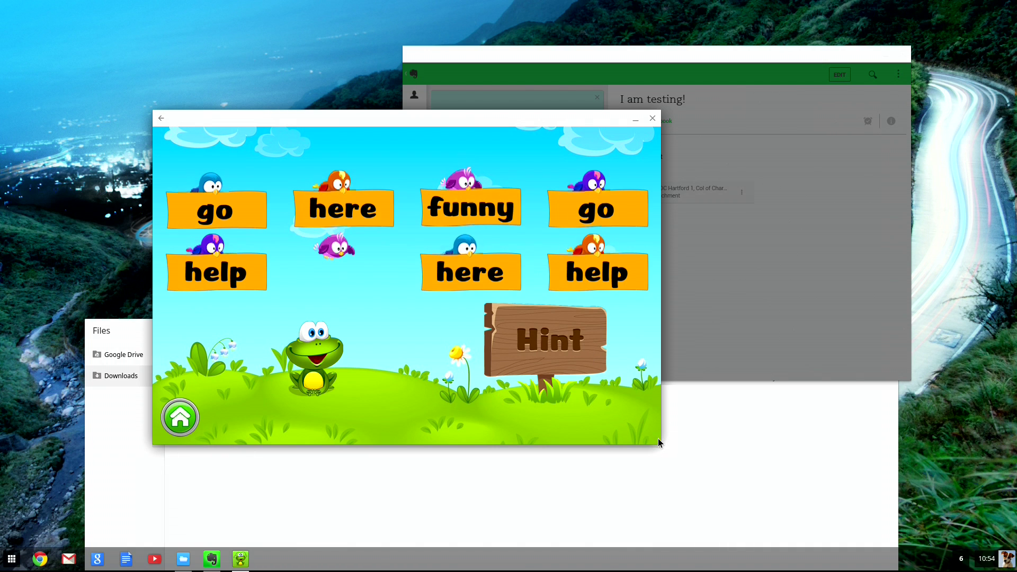
drag(495, 119, 496, 109)
- Raise the Evernote 'I am testing!' note window above the Kids Sight Words game
click(666, 155)
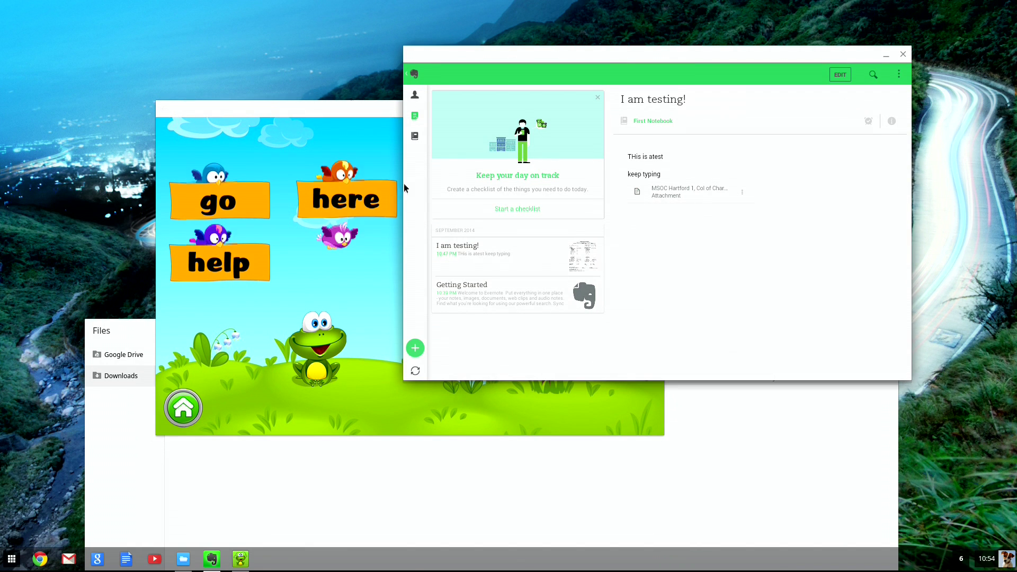
click(318, 116)
click(468, 56)
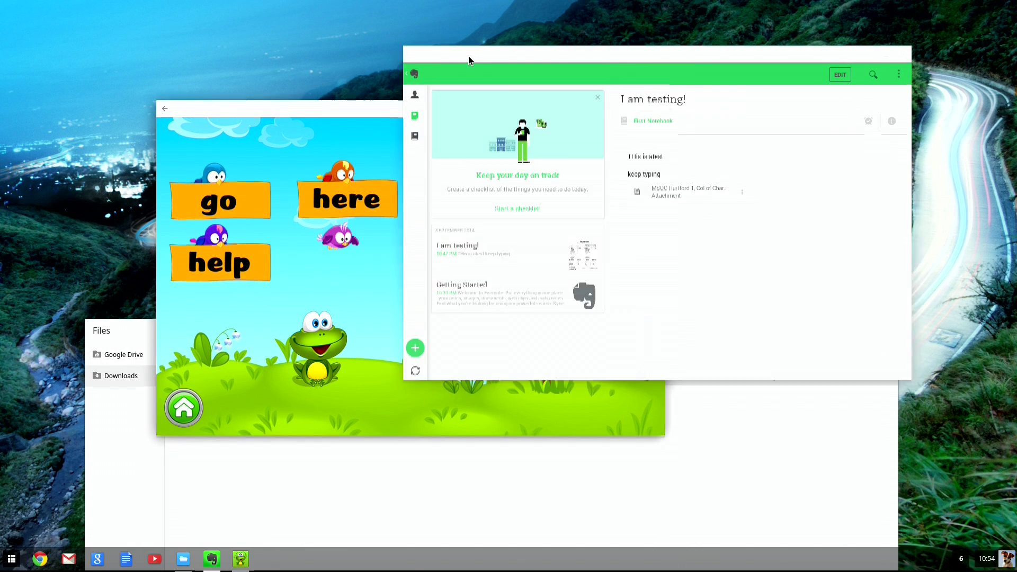